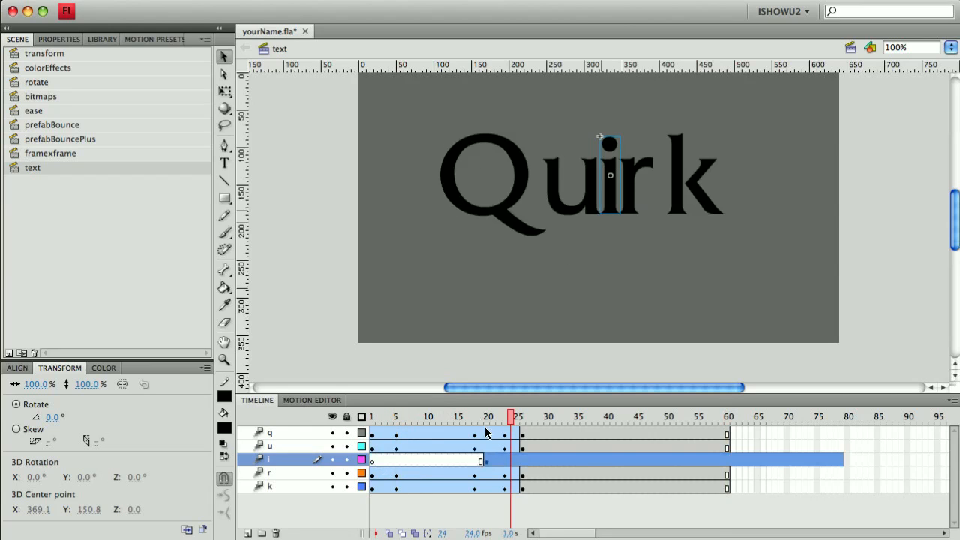
- At frame 20, open the i symbol and convert its dot into a graphic symbol named Dot
click(373, 417)
drag(373, 416, 488, 436)
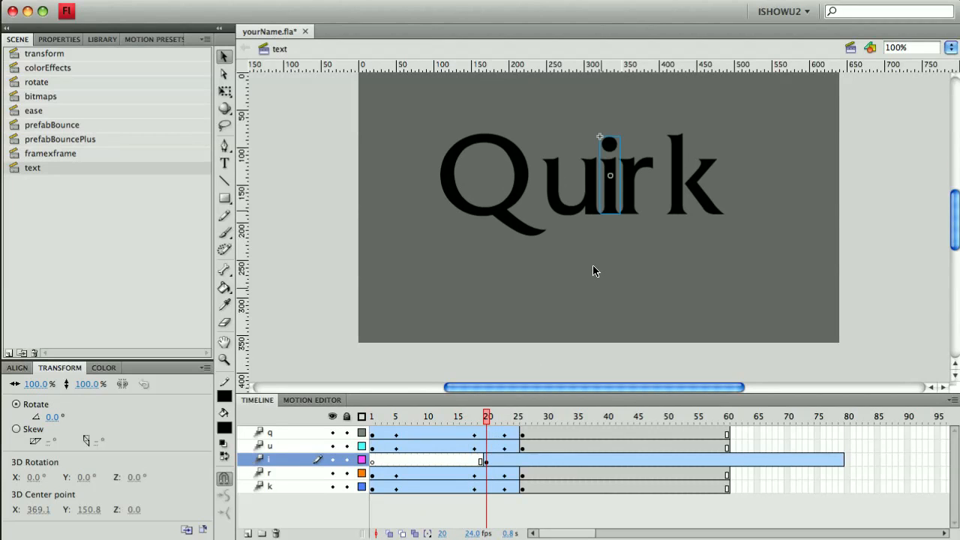
double_click(614, 207)
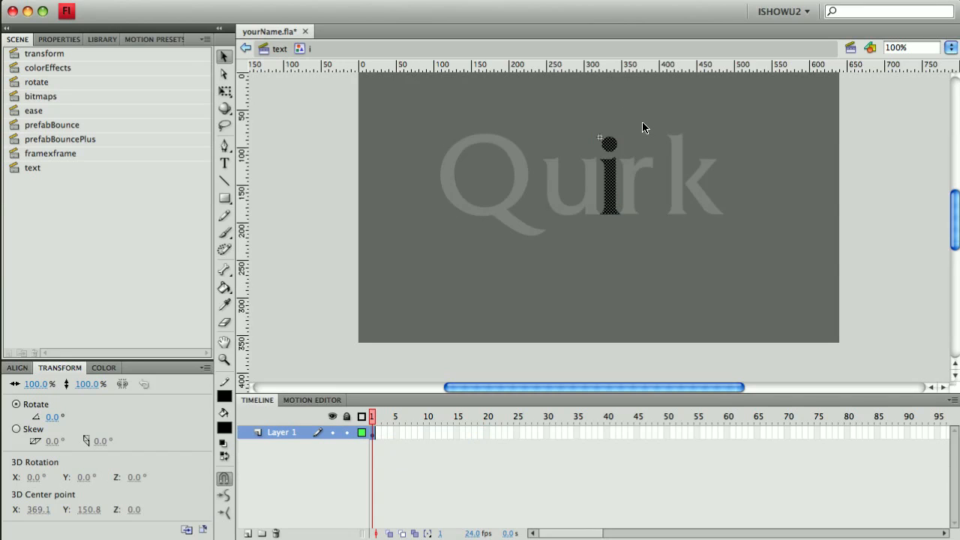
click(625, 132)
click(614, 145)
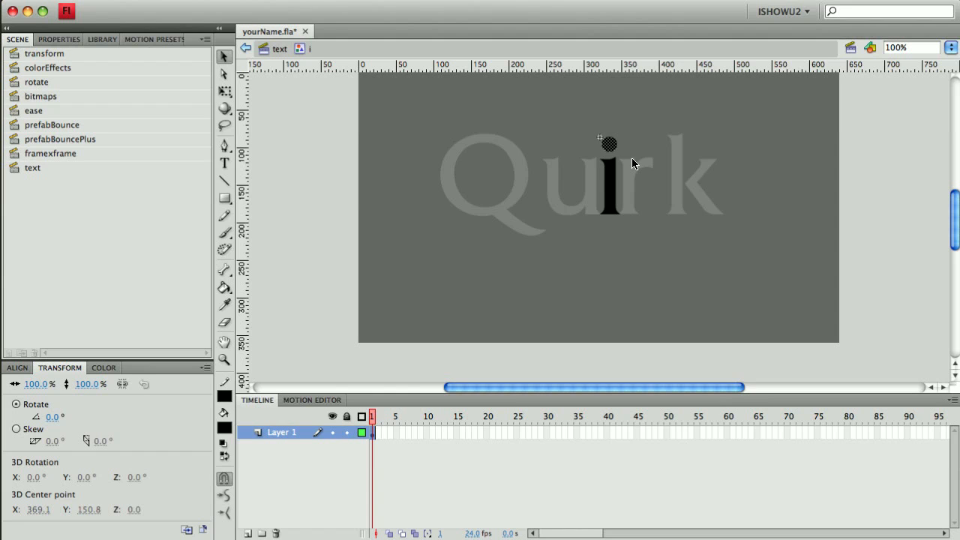
key(F8)
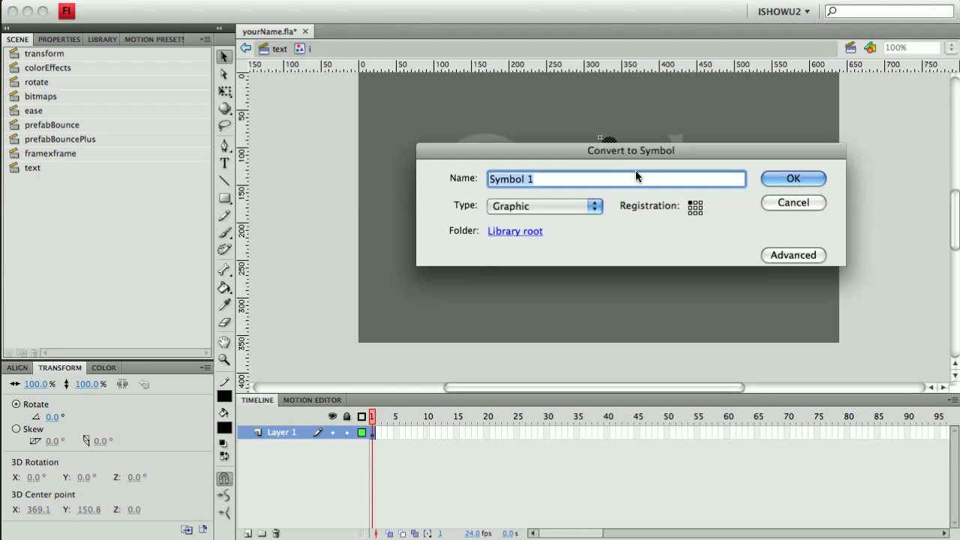
text(Dot)
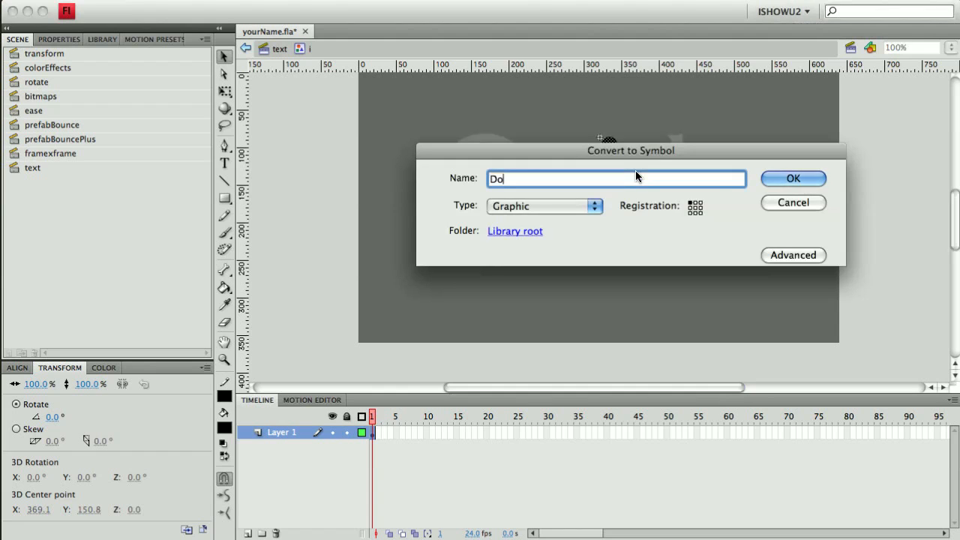
click(532, 208)
click(547, 180)
click(793, 178)
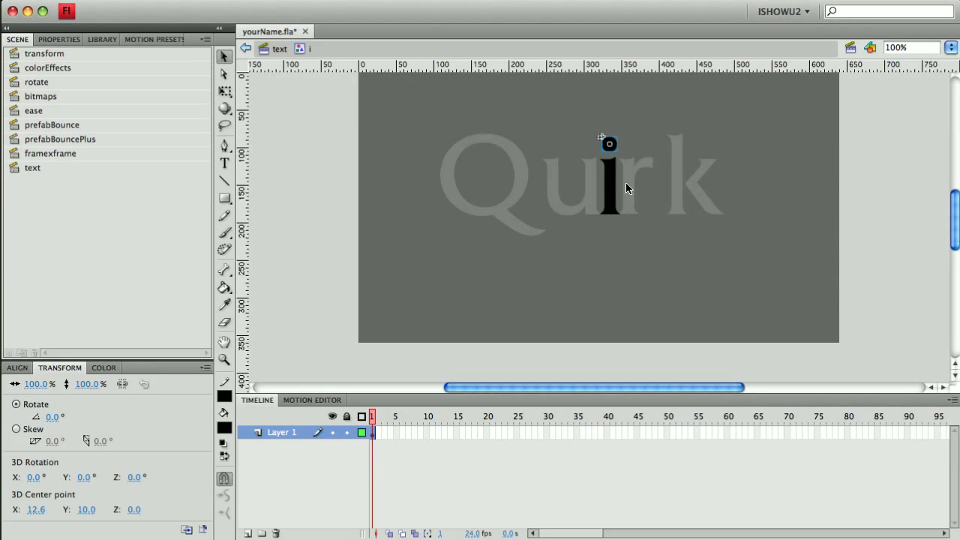
- Return to the text scene and, at frame 20, move the i below the stage near its lower left
click(826, 189)
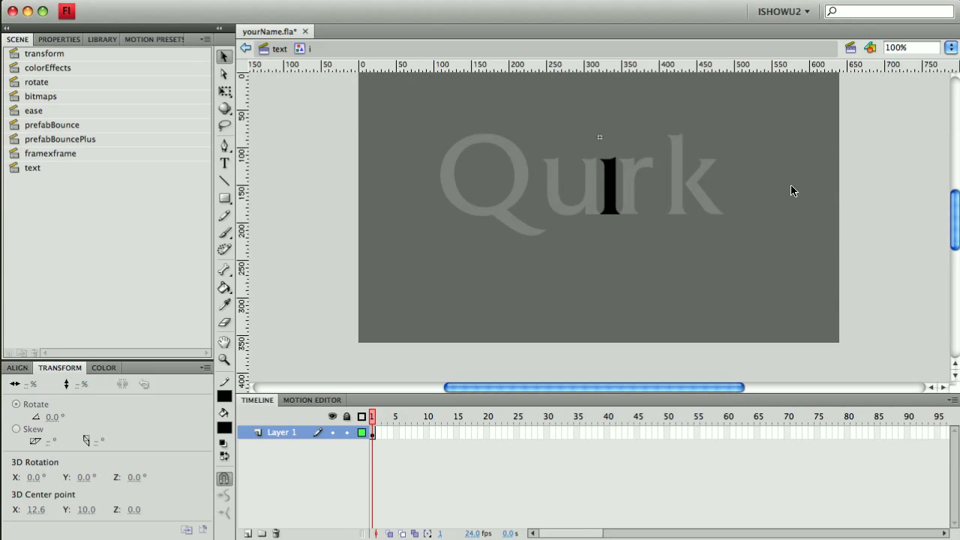
click(278, 54)
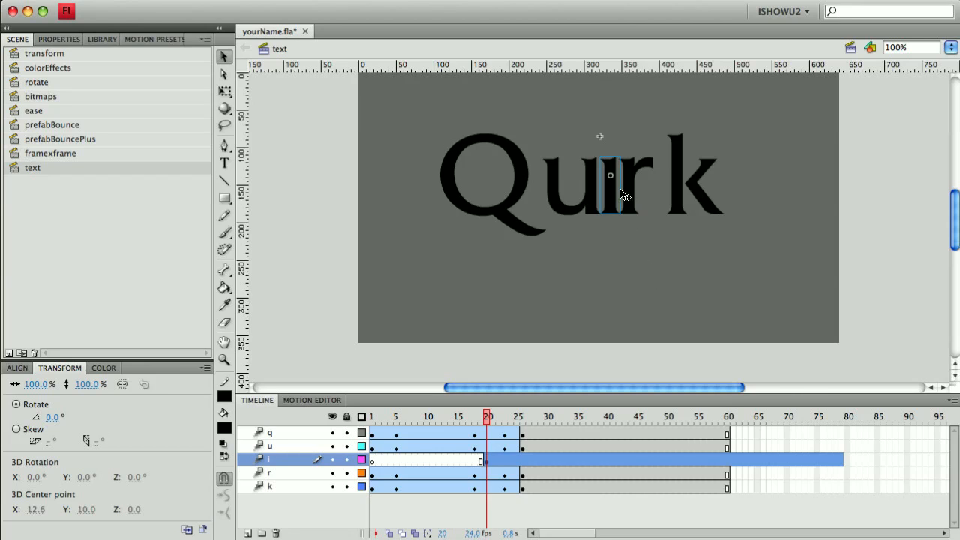
drag(610, 208, 489, 358)
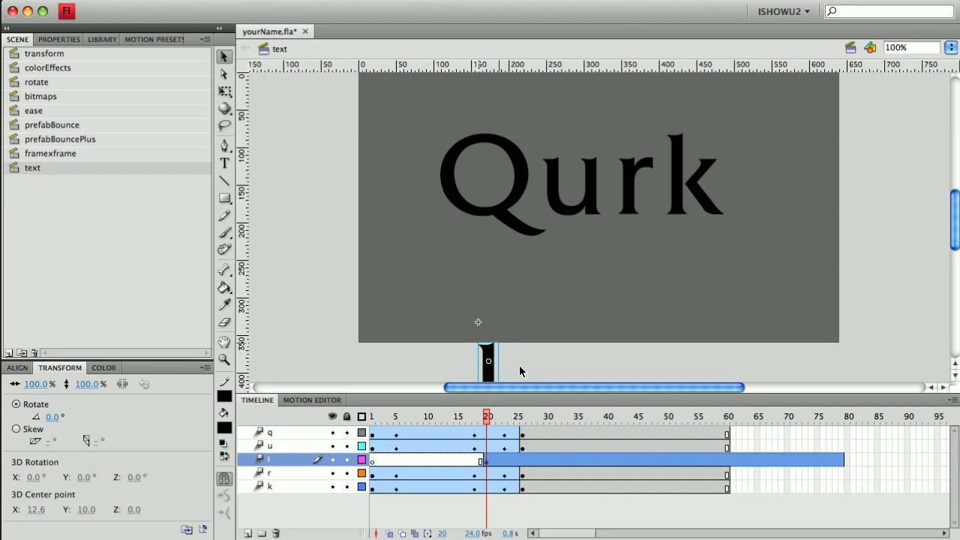
- At frame 29, move the i up to the stage's lower right area
click(542, 459)
drag(486, 383, 674, 310)
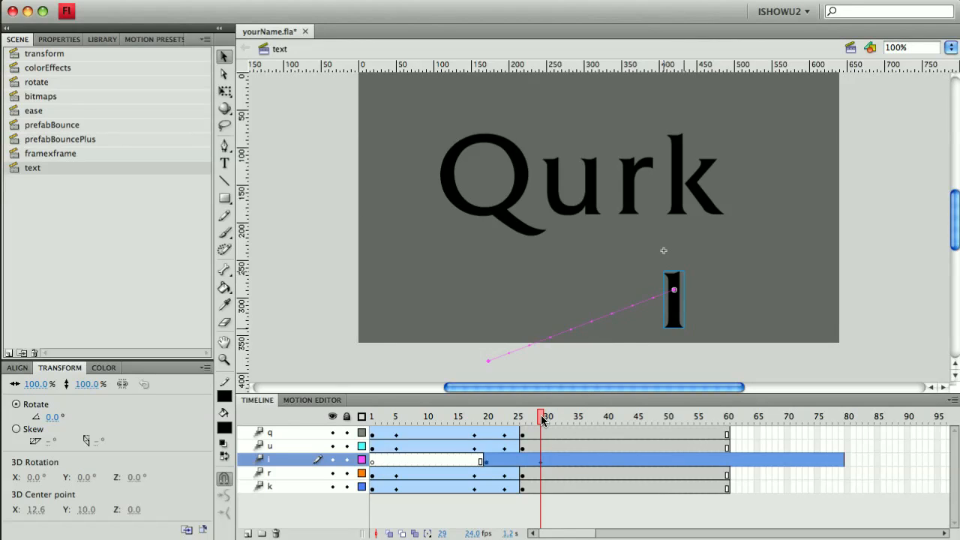
- At frame 44, move the i up and left to just below the u
click(571, 460)
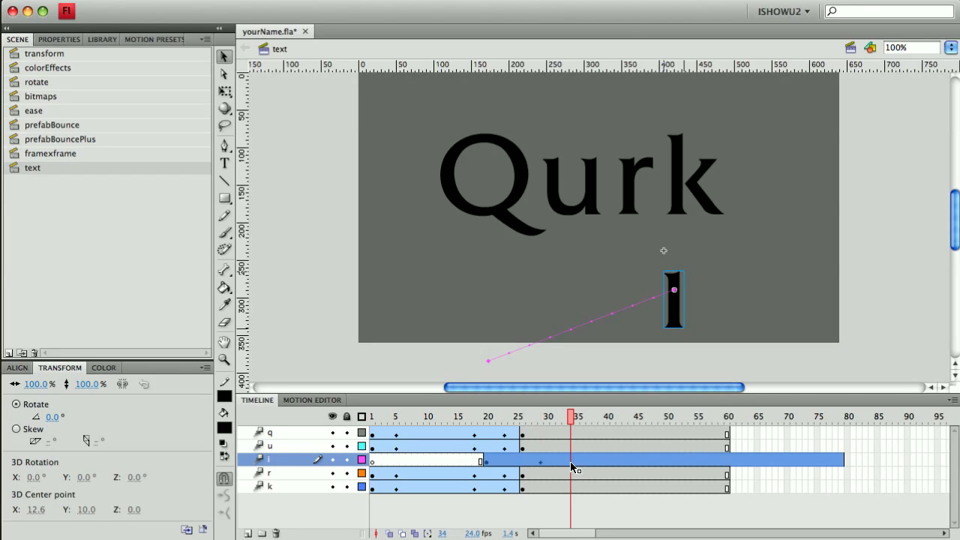
key(Right)
key(Left)
drag(572, 419, 629, 433)
drag(676, 319, 576, 275)
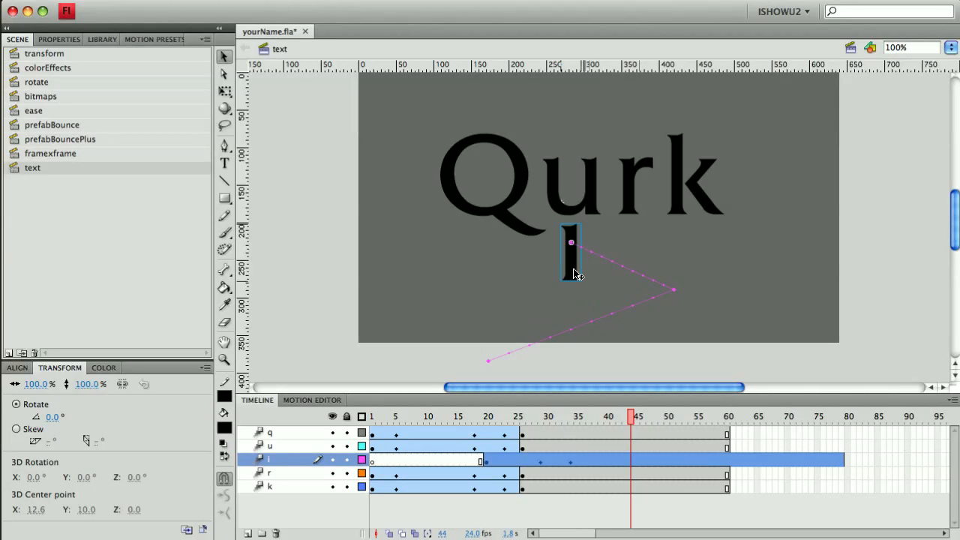
- Insert a keyframe for the i at frame 47, undoing a trial move of the letter
click(649, 460)
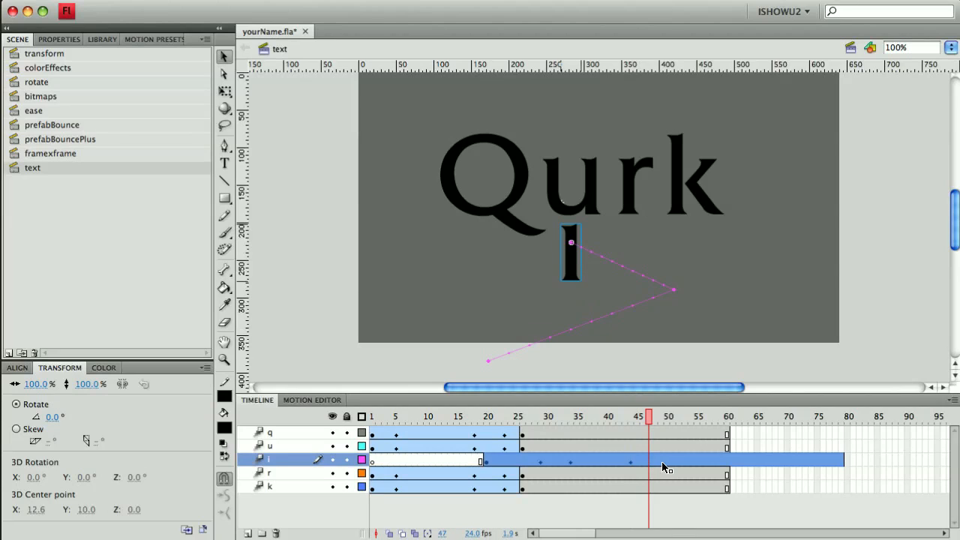
key(F6)
drag(576, 231, 614, 227)
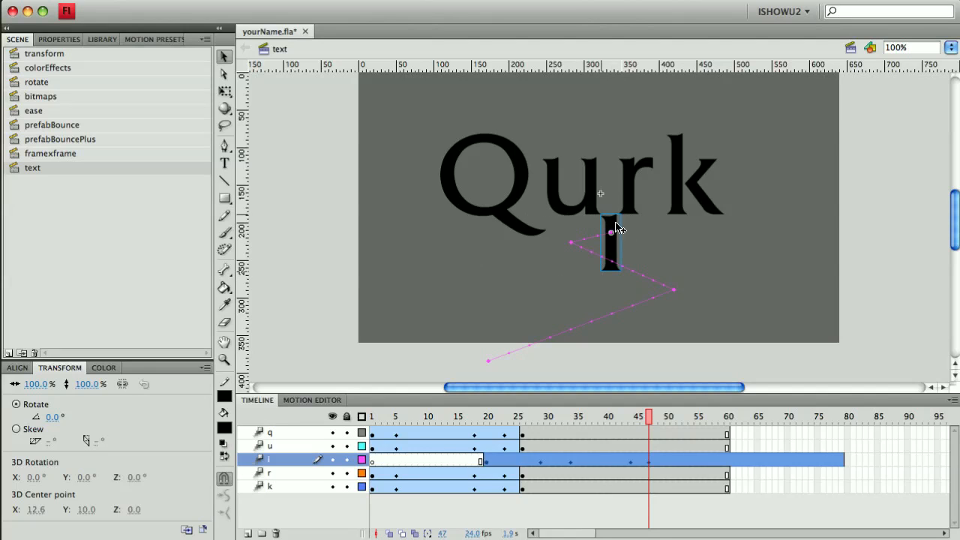
key(super+z)
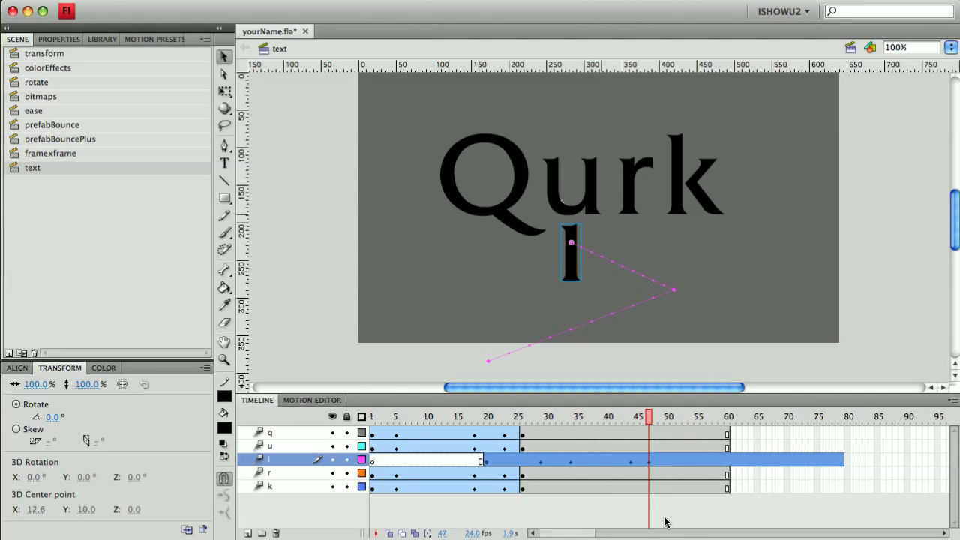
- At frame 51, move the i up into its place between the u and the r
drag(650, 418, 674, 418)
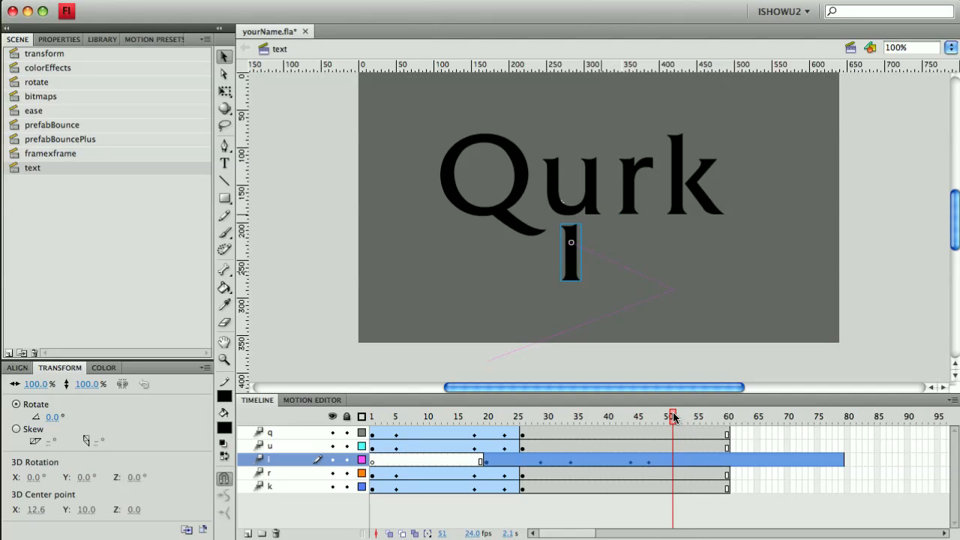
drag(578, 232, 614, 222)
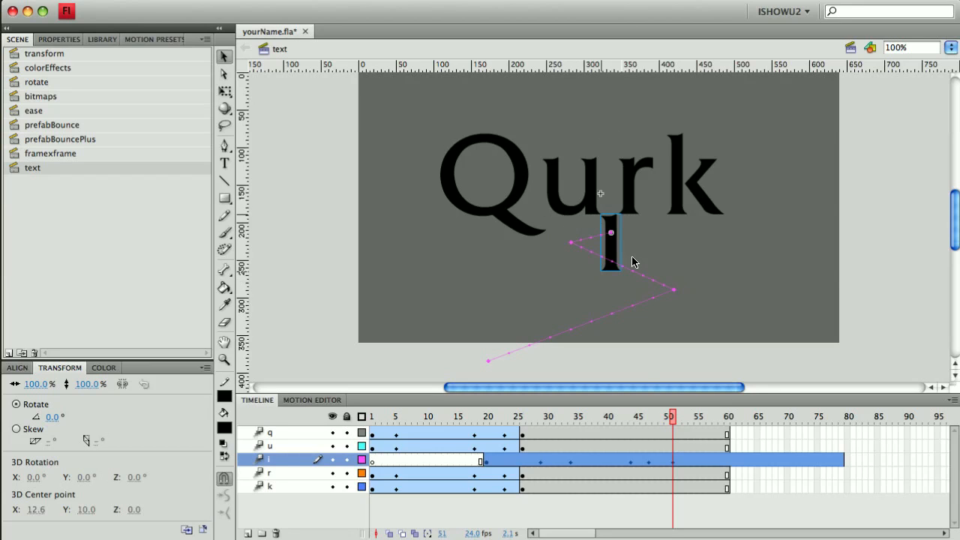
- At frame 54, nudge the i up by three pixels
click(685, 465)
key(Right)
key(Left)
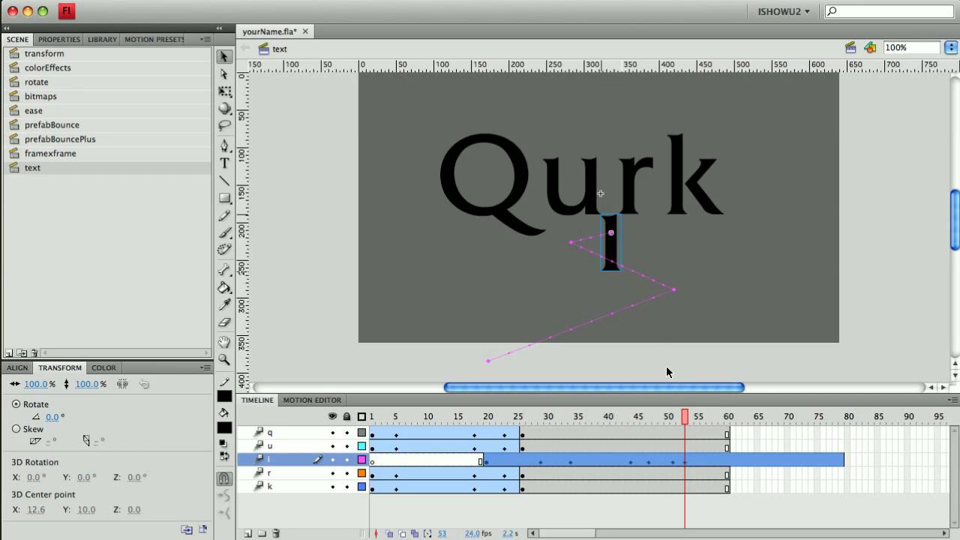
click(690, 460)
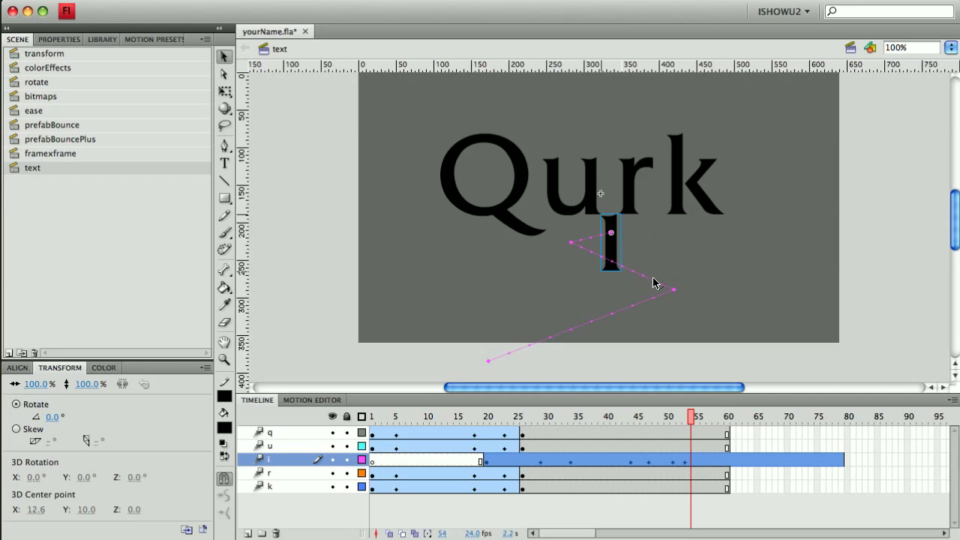
key(Up)
key(Up)
key(Up)
key(Up)
key(Up)
- At frame 55, reselect the i and nudge it four pixels to the right
click(696, 463)
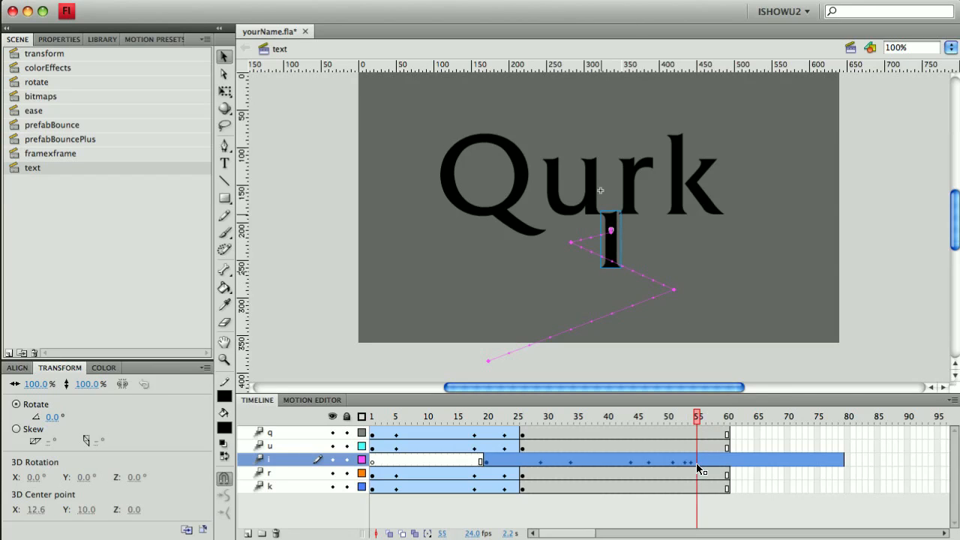
click(628, 213)
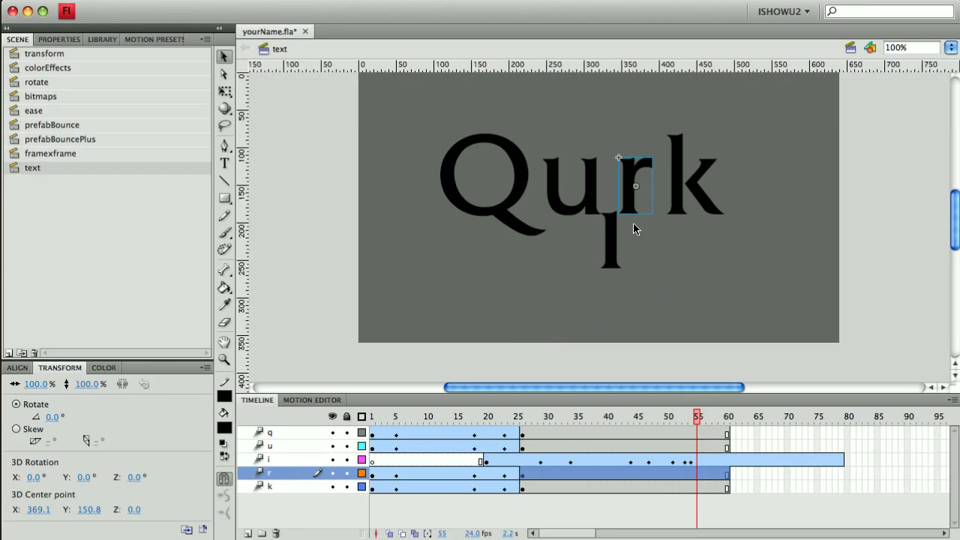
click(612, 232)
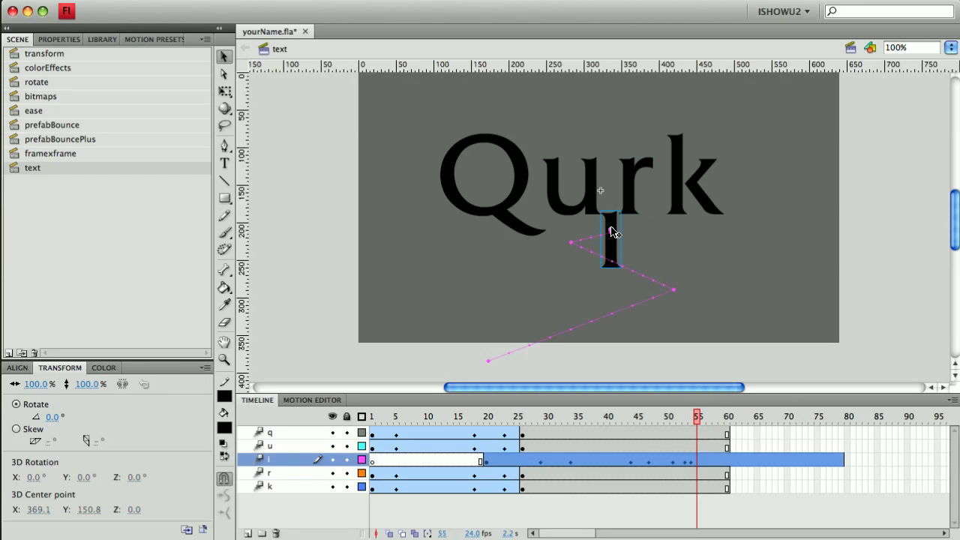
key(Right)
key(Right)
key(Right)
key(Right)
key(Right)
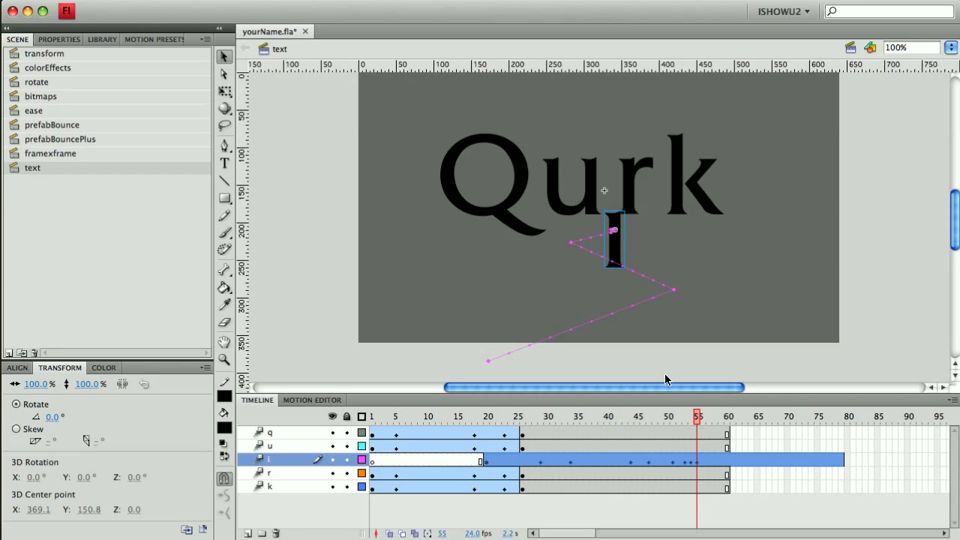
- Insert a keyframe on the u layer at frame 55
click(700, 446)
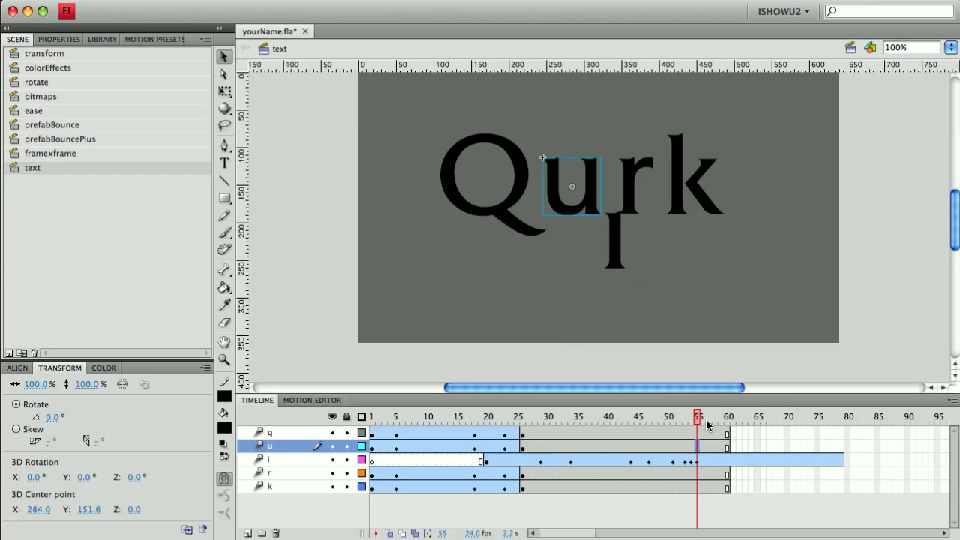
key(F6)
- With the Free Transform tool, move the r's pivot to its top-left corner and tilt it about -7.5°
click(629, 192)
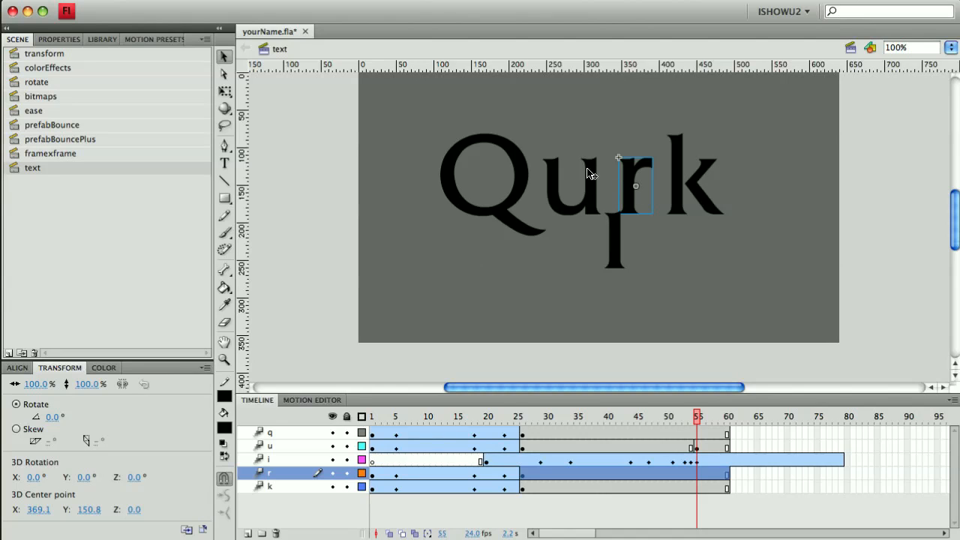
click(224, 91)
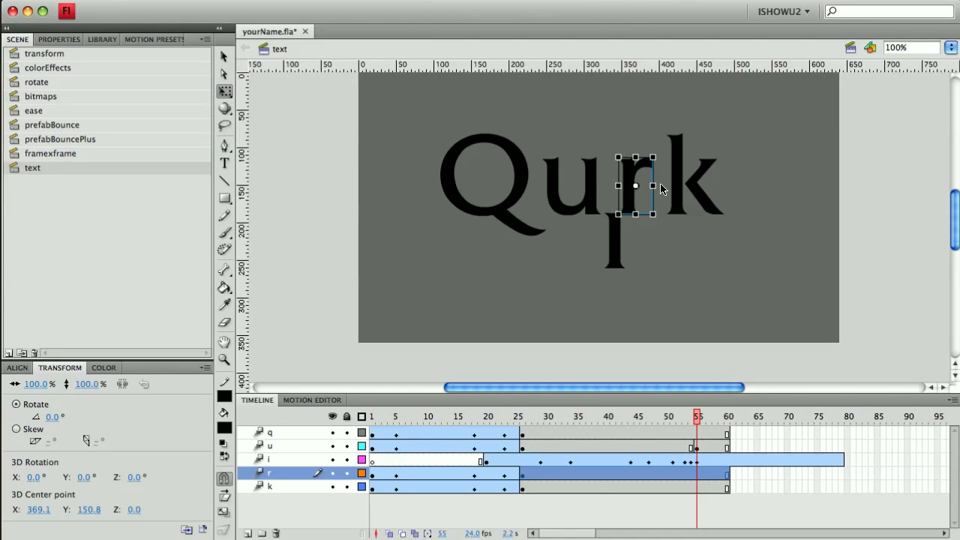
drag(635, 186, 618, 157)
drag(658, 223, 667, 221)
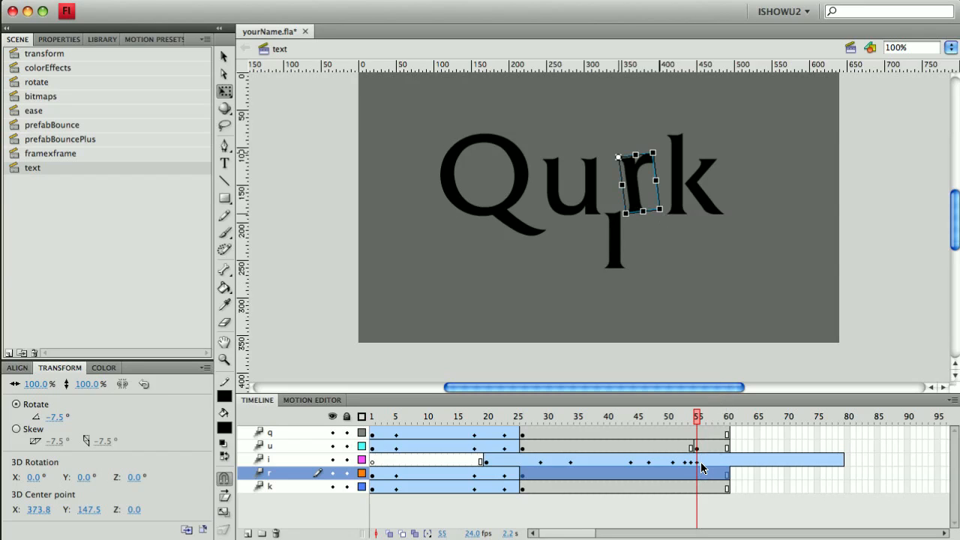
- Go to frame 26, select the r, and set its rotation back to 0°
drag(696, 422, 695, 453)
drag(656, 461, 526, 459)
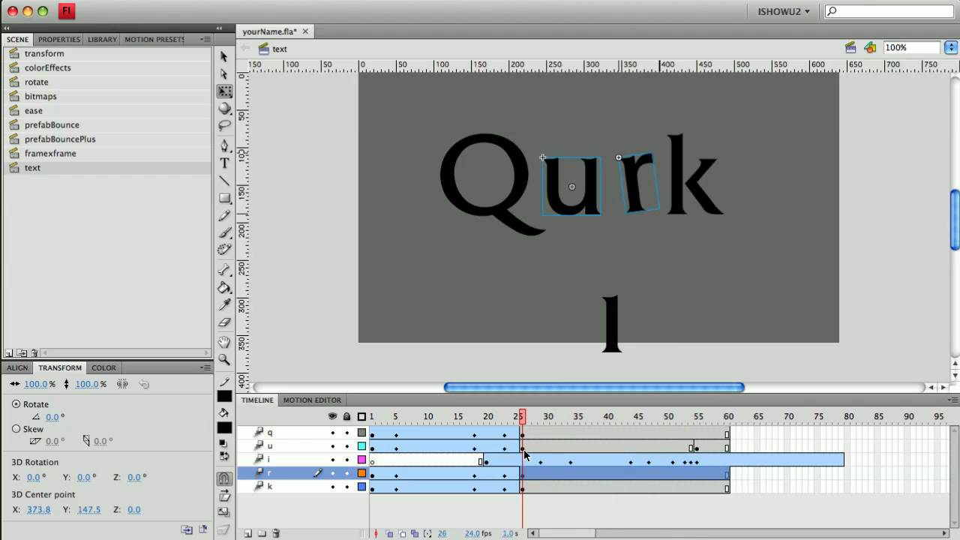
click(523, 447)
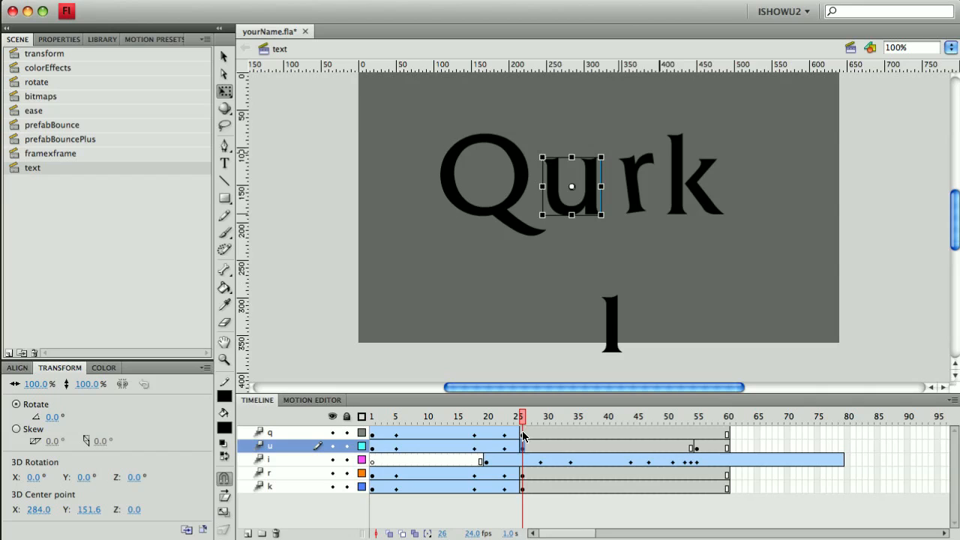
click(523, 475)
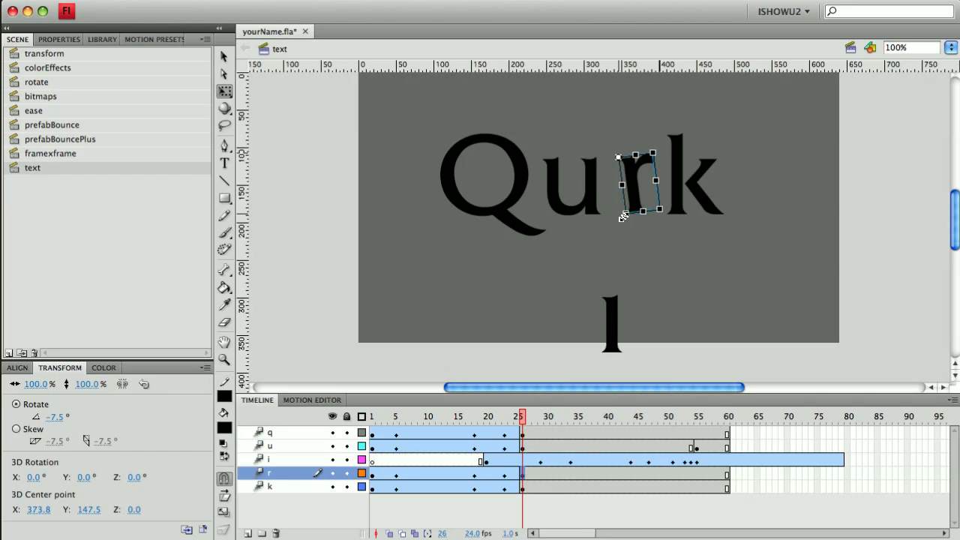
drag(625, 223, 617, 222)
click(511, 1)
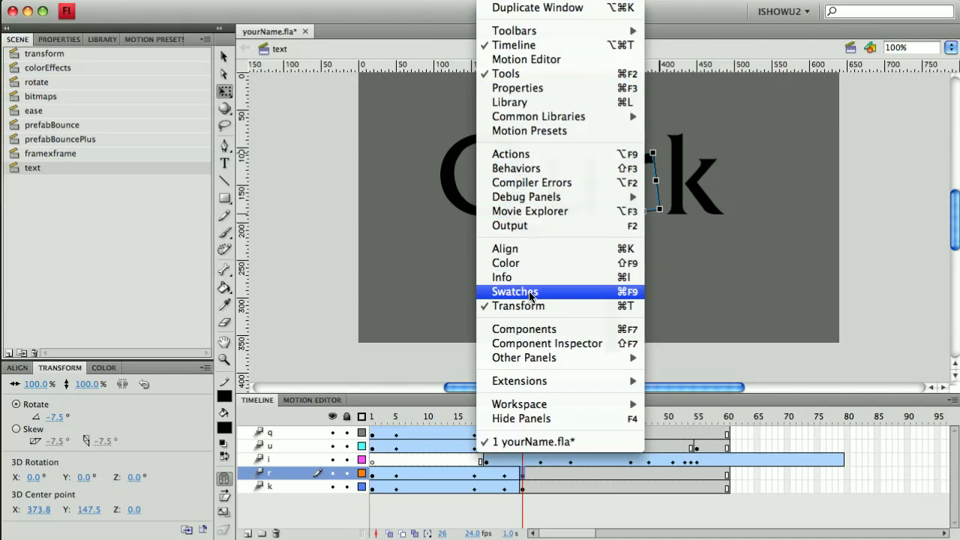
click(105, 336)
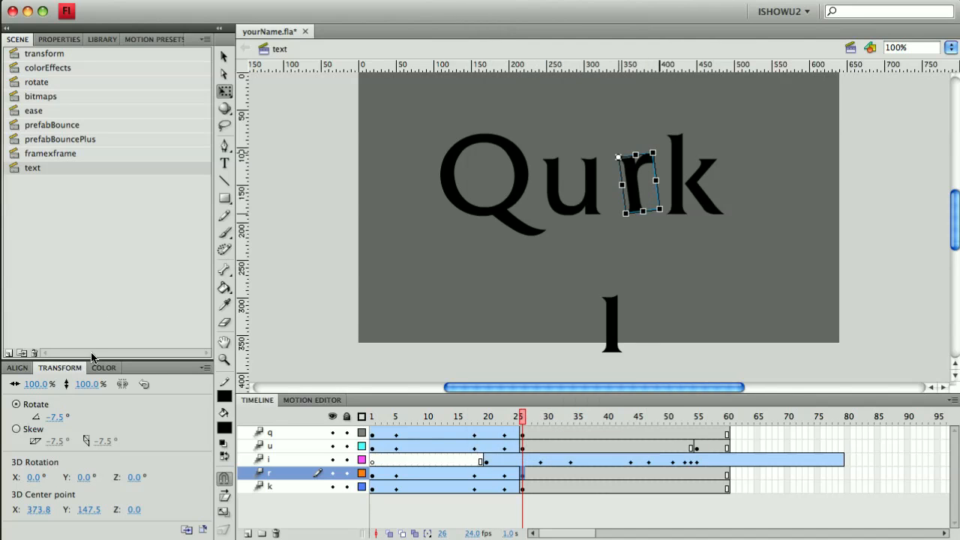
click(56, 417)
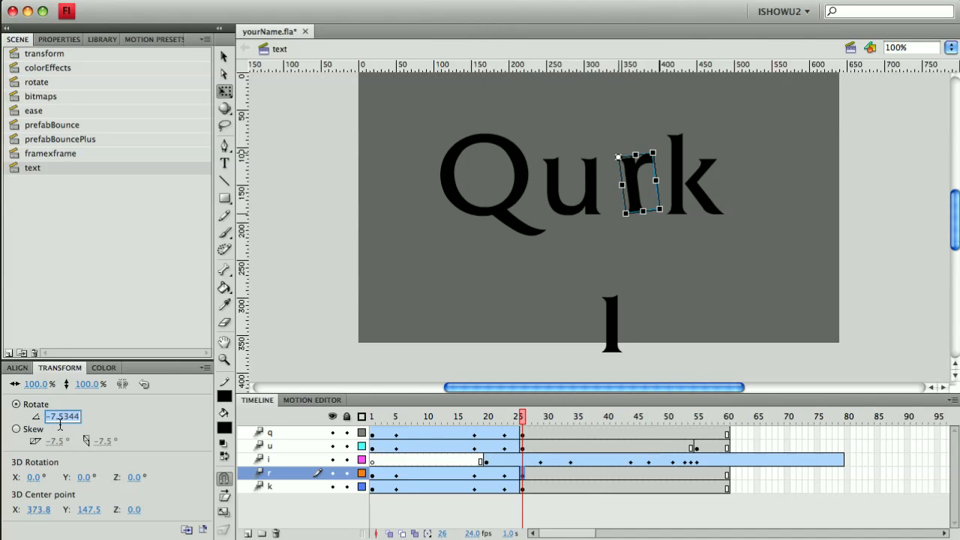
text(0)
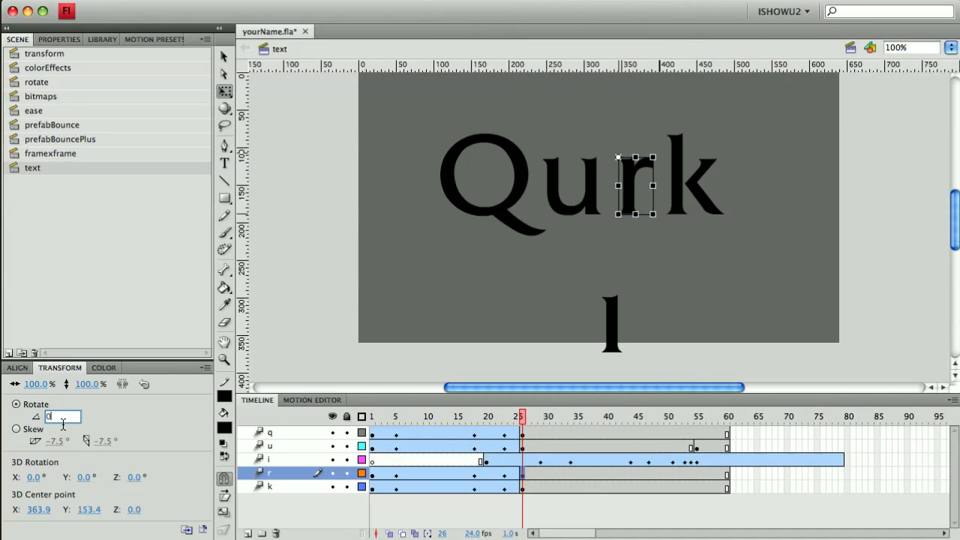
key(Return)
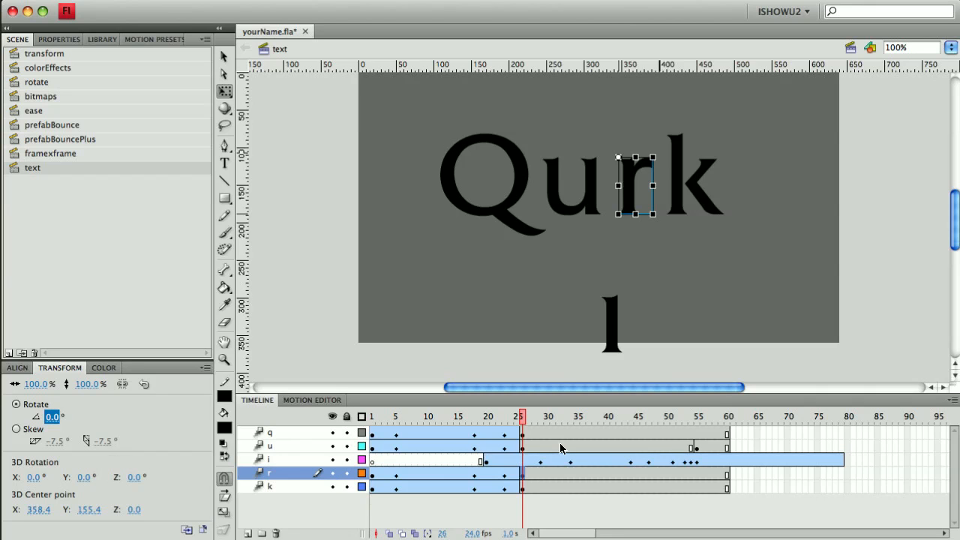
click(696, 475)
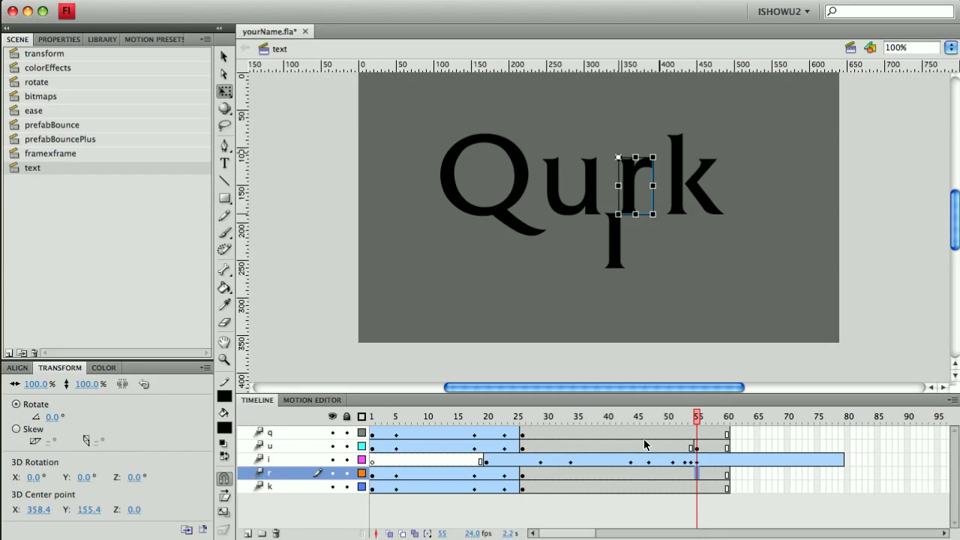
- Insert a keyframe on the r layer at frame 55 and tilt the r to about -6.5°
key(F6)
drag(656, 219, 663, 220)
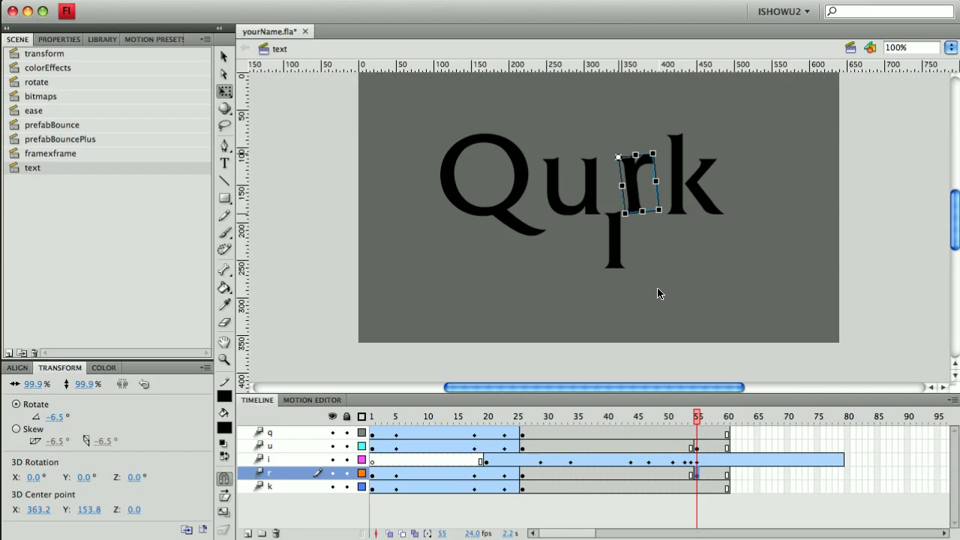
- Select the i at frame 55 and nudge it about four pixels to the right
click(699, 462)
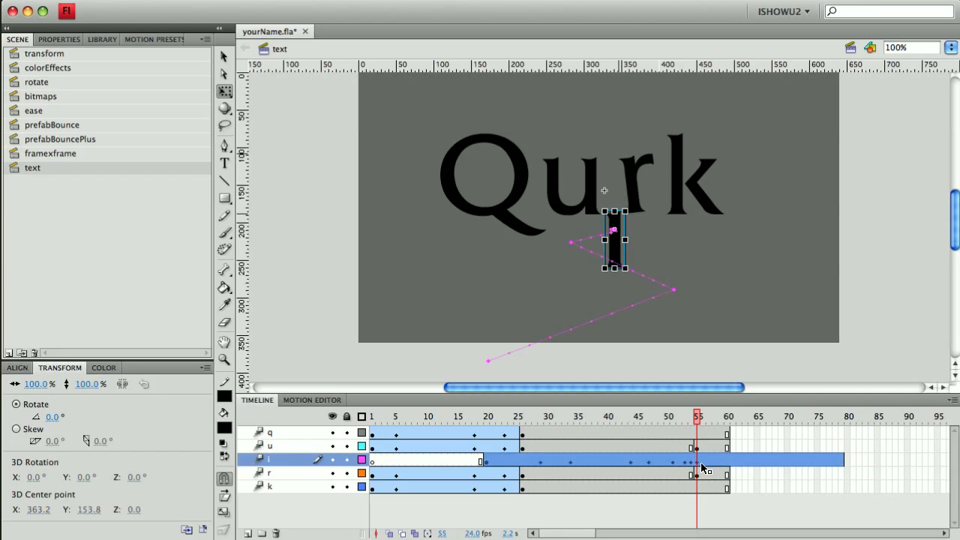
key(Right)
key(Right)
key(Right)
key(Right)
key(Right)
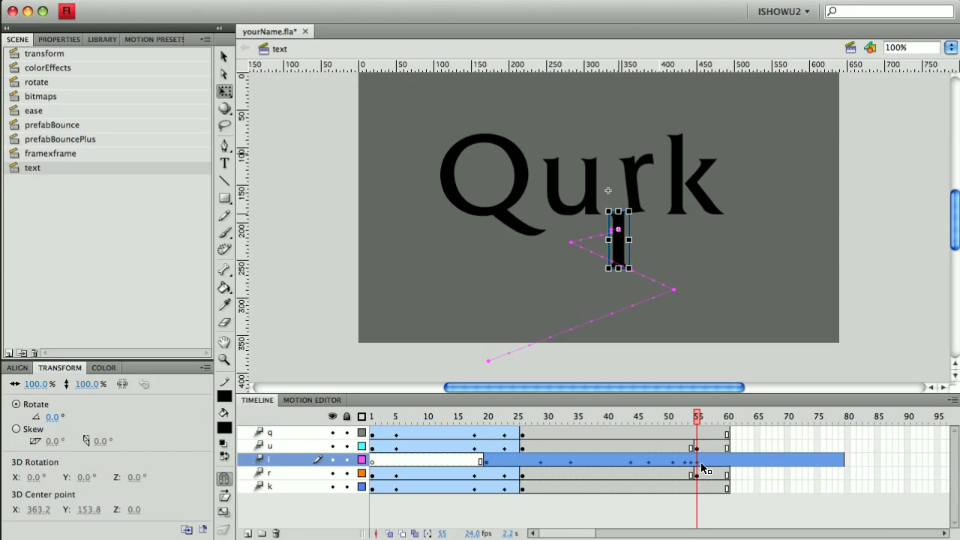
click(224, 56)
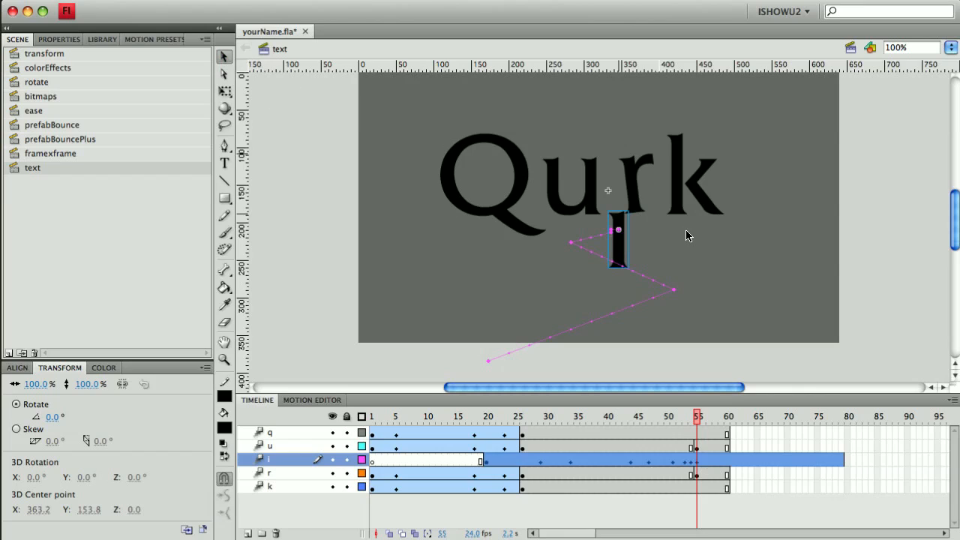
key(Right)
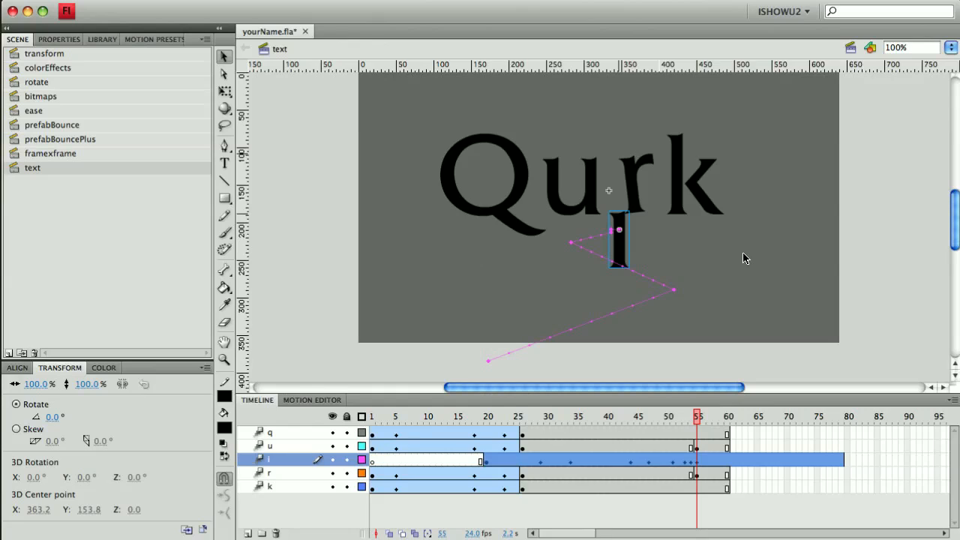
- Go to frame 56 and nudge the i up six pixels
click(705, 464)
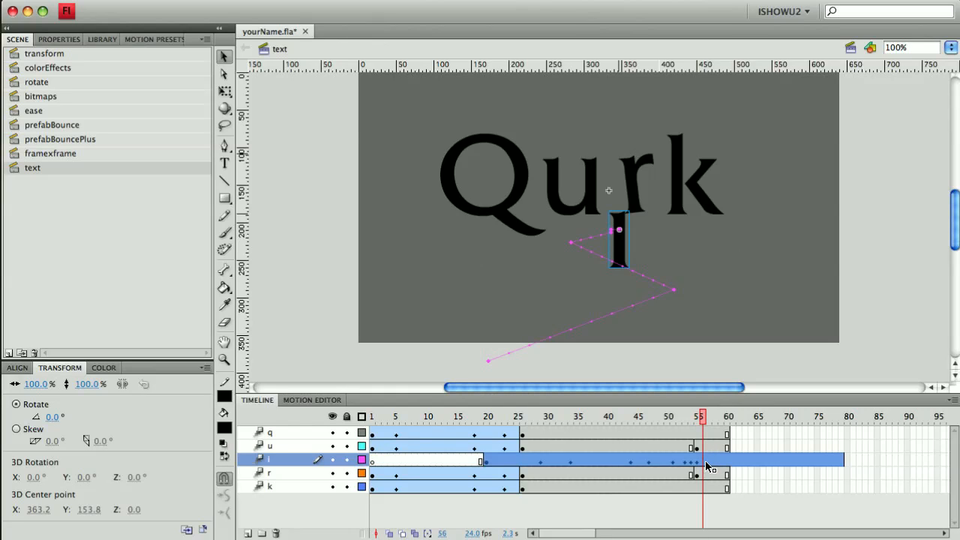
key(Up)
key(Up)
key(Up)
key(Up)
key(Up)
key(Up)
key(Up)
key(Up)
key(Up)
key(Up)
key(Up)
key(Up)
key(Up)
- Insert a keyframe on the u layer at frame 56
click(703, 447)
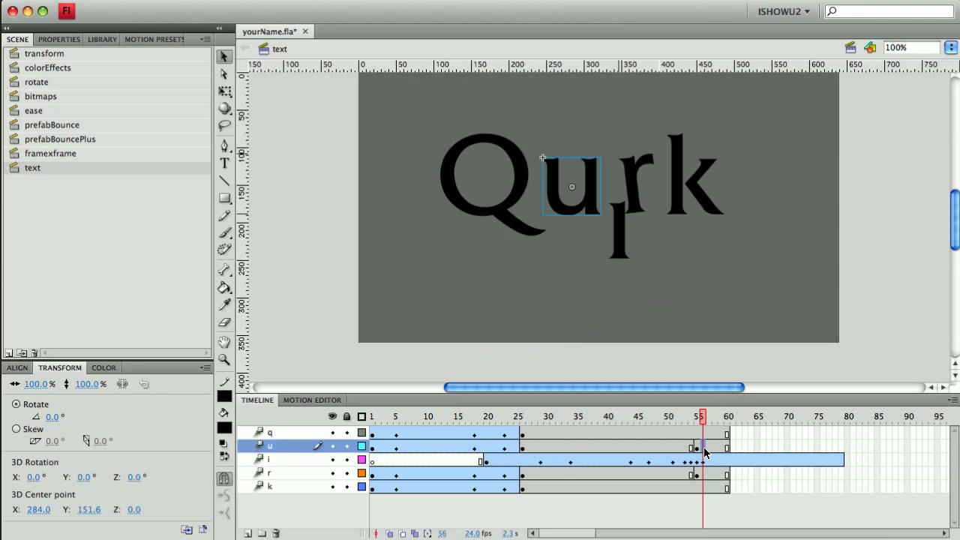
key(F6)
- At frame 56, select the r and with the Free Transform tool tilt it to about 8.5°
click(705, 476)
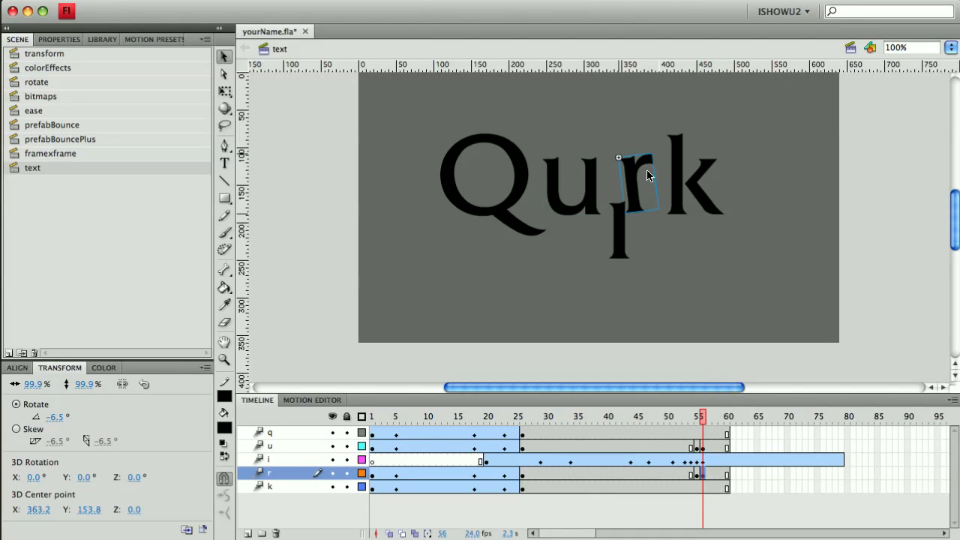
click(224, 91)
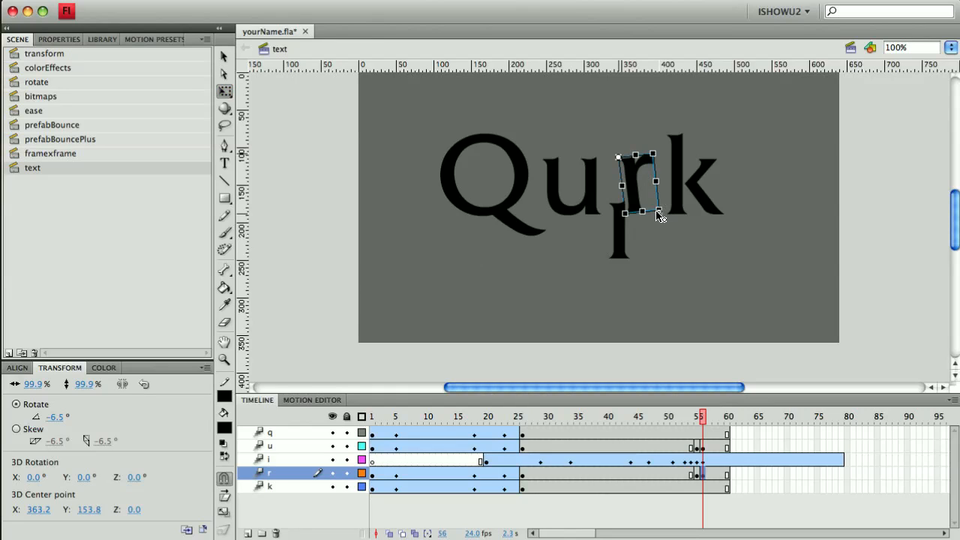
drag(659, 216, 660, 217)
drag(627, 150, 634, 148)
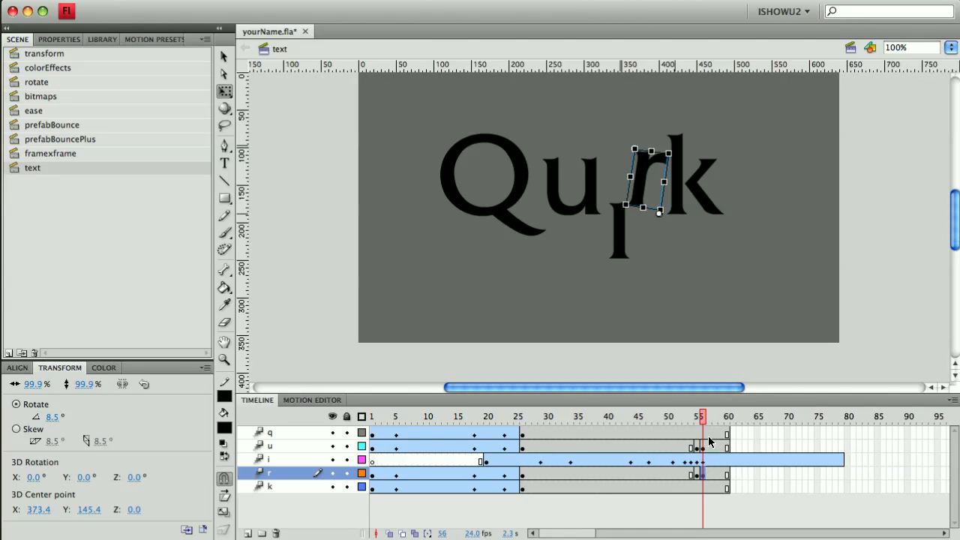
click(626, 287)
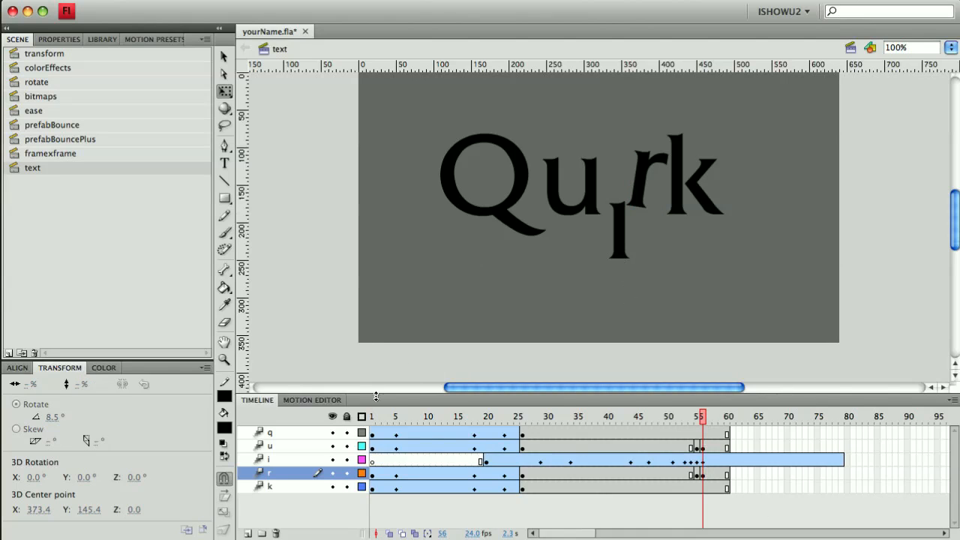
- Play the animation from frame 1 and return the playhead to frame 56
click(372, 419)
key(Return)
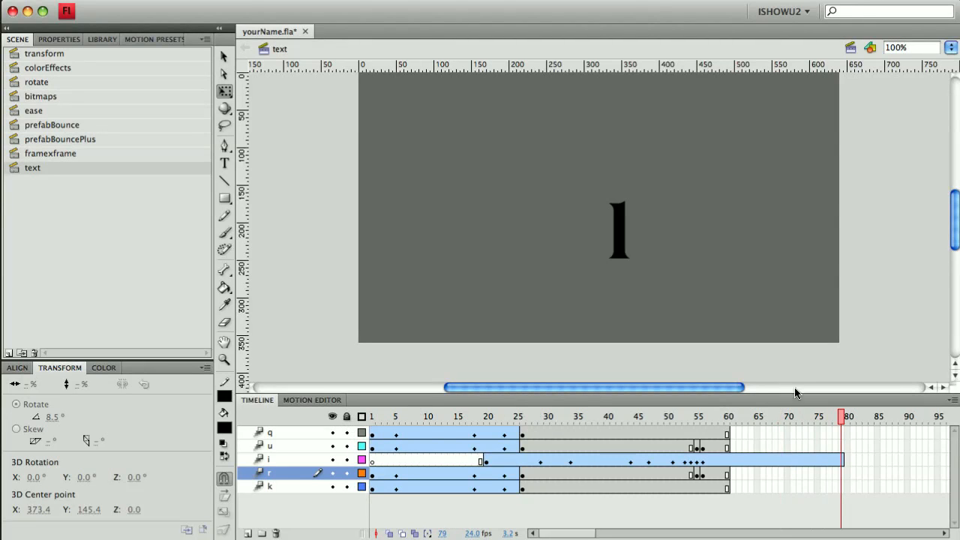
drag(841, 418, 701, 438)
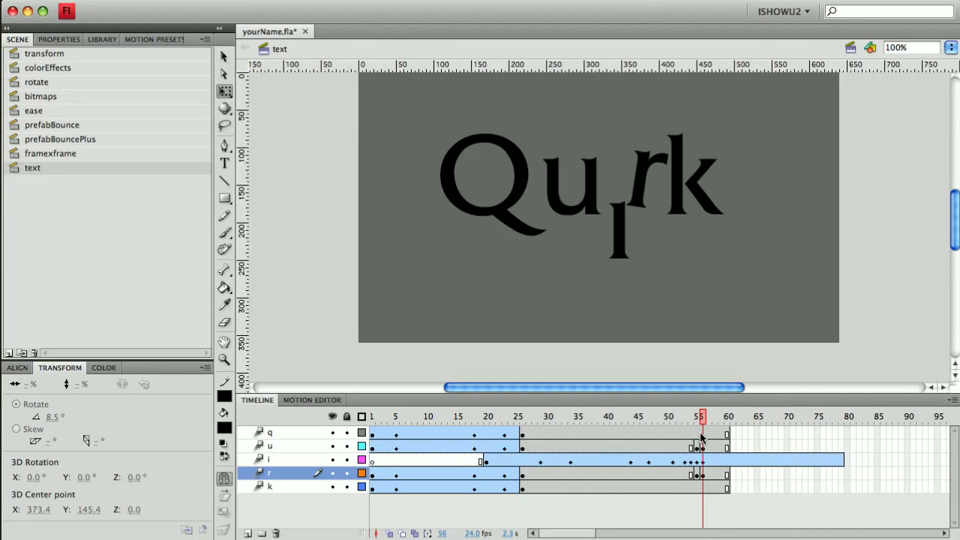
- Extend the q, u, r and k layers with frames up to frame 80, then scrub back to frame 56
drag(839, 428, 841, 493)
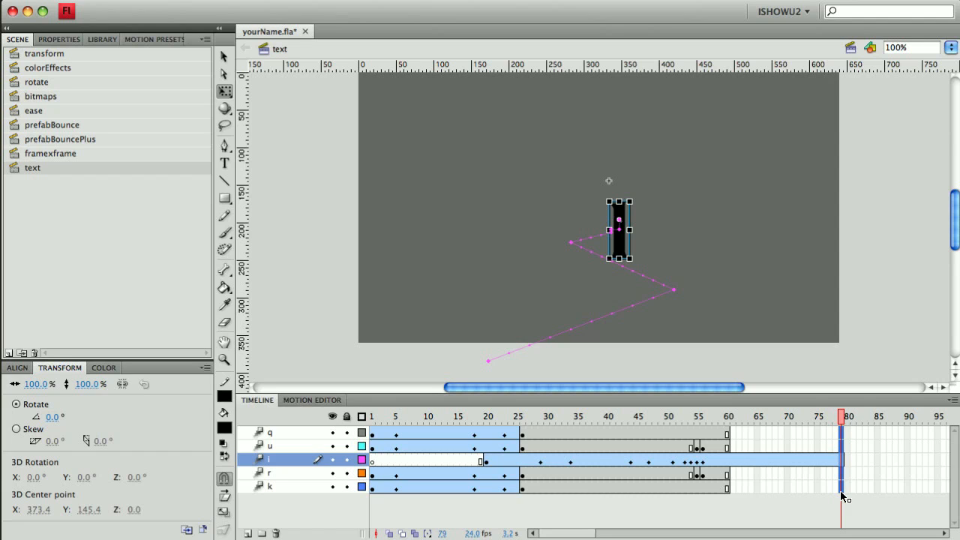
key(F5)
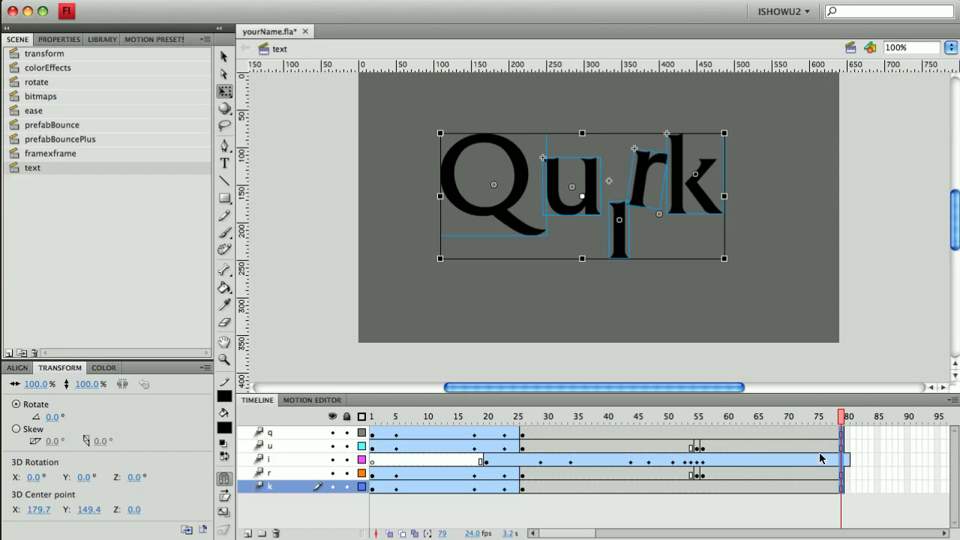
click(887, 461)
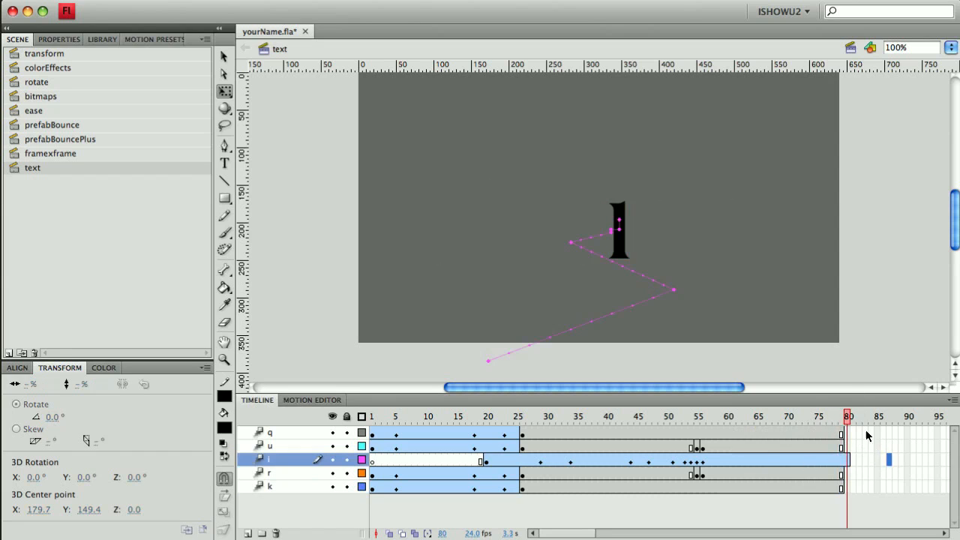
drag(848, 423, 702, 433)
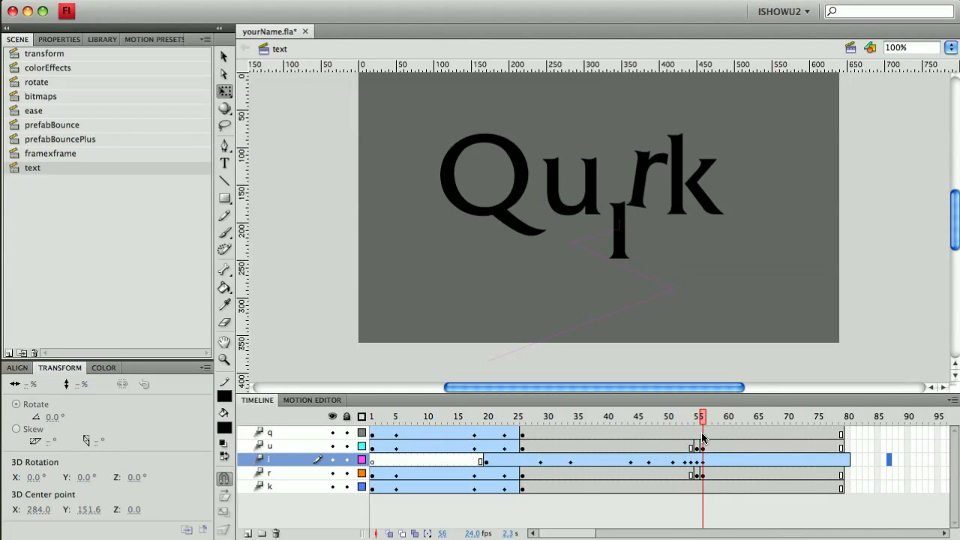
drag(702, 432, 702, 432)
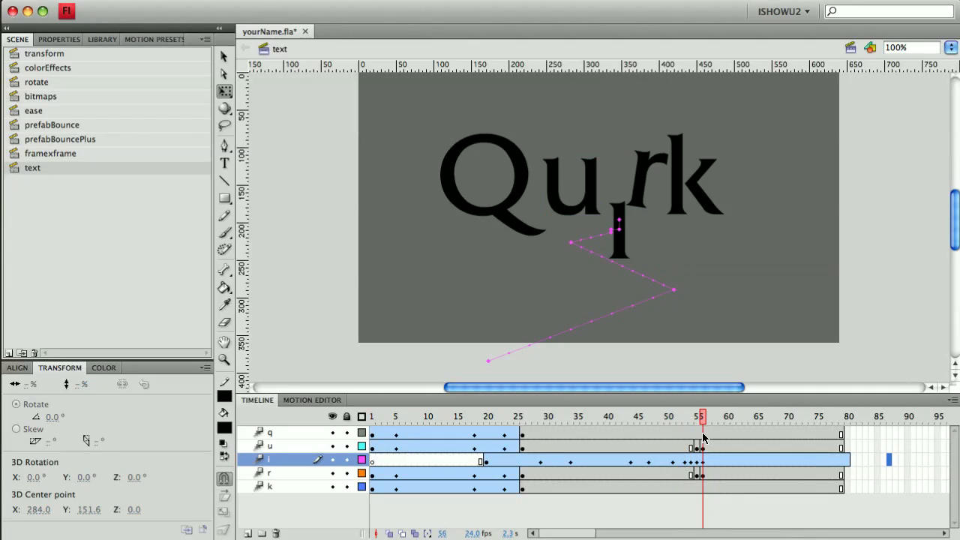